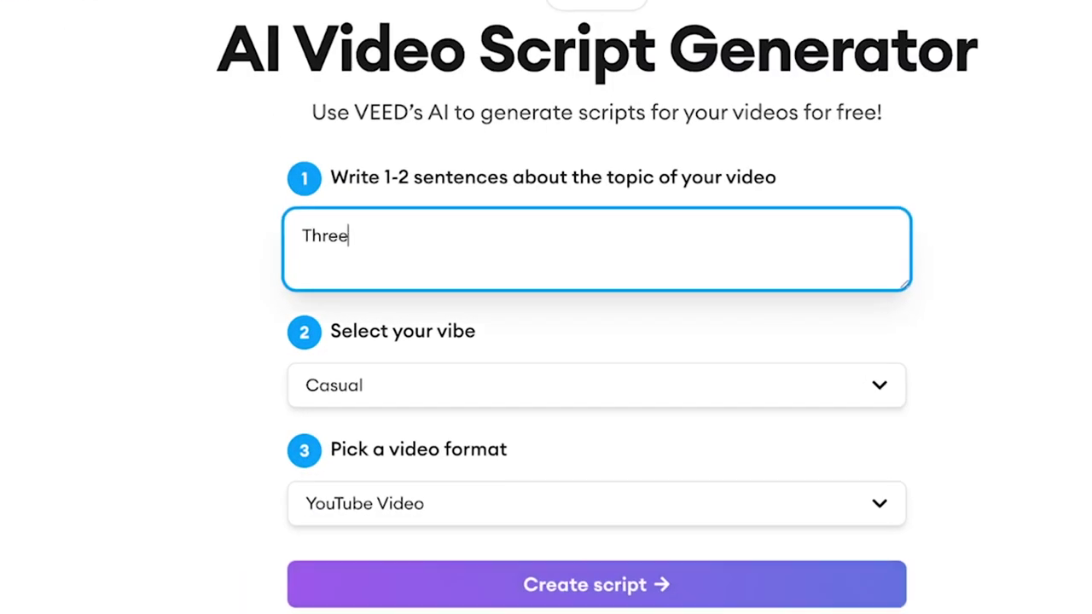
# Finish the topic 'three surprising facts about common foods', keep the Casual vibe, and choose TikTok Clip format
pyautogui.write('rising facts ab')
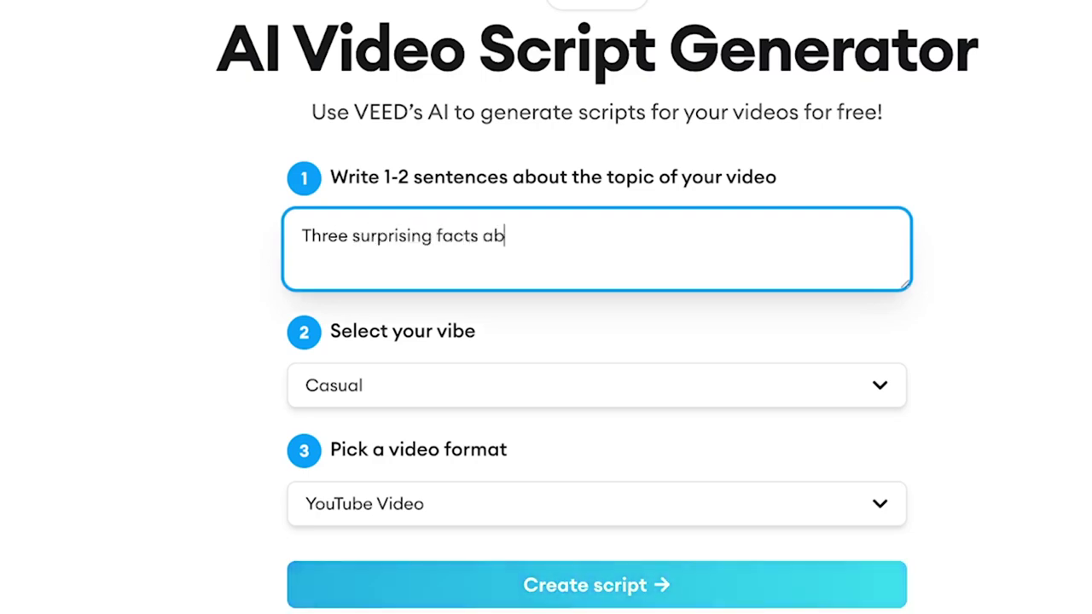
pyautogui.write('out common foods')
pyautogui.scroll(-2, 1019, 218)
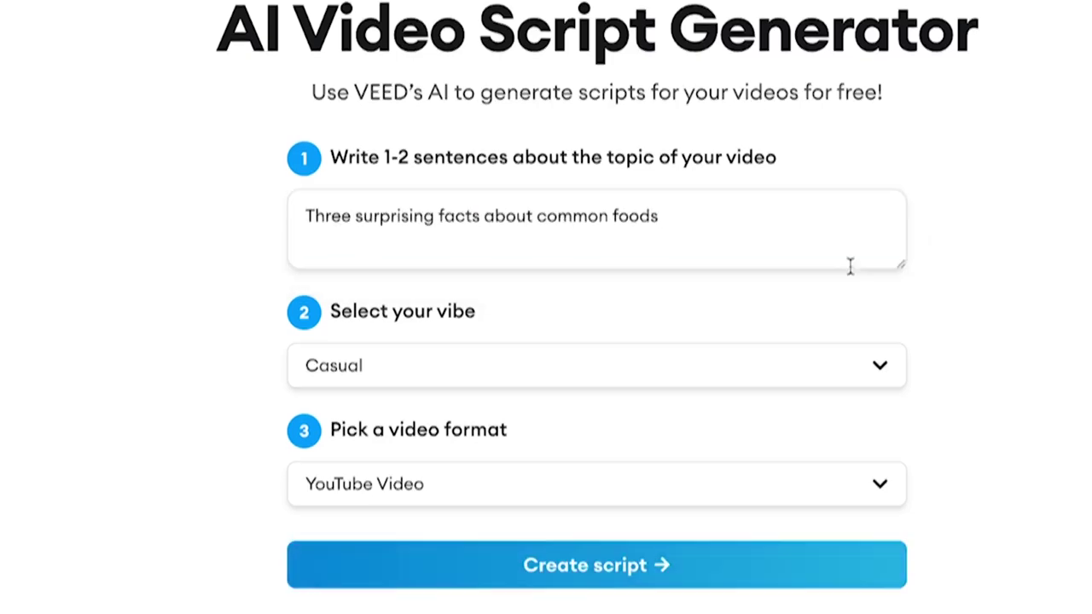
pyautogui.click(490, 293)
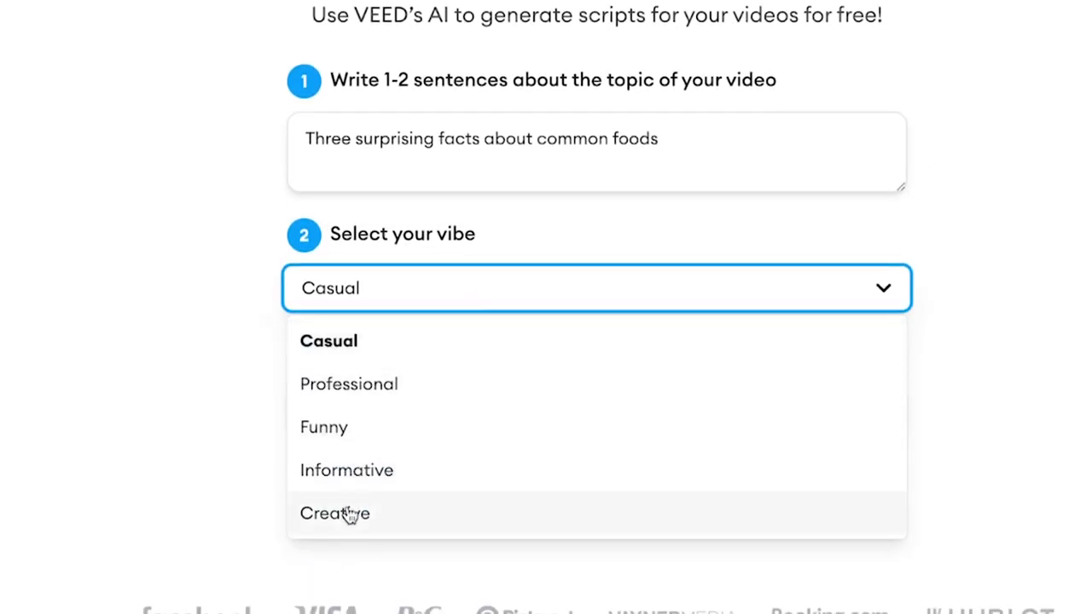
pyautogui.scroll(-3, 468, 222)
pyautogui.click(468, 222)
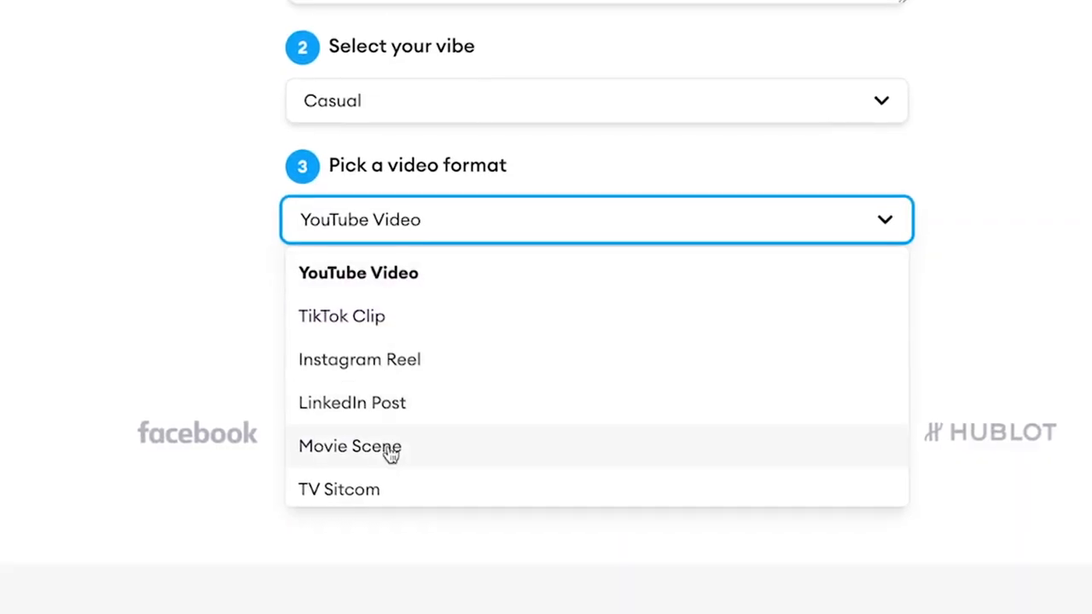
pyautogui.click(454, 329)
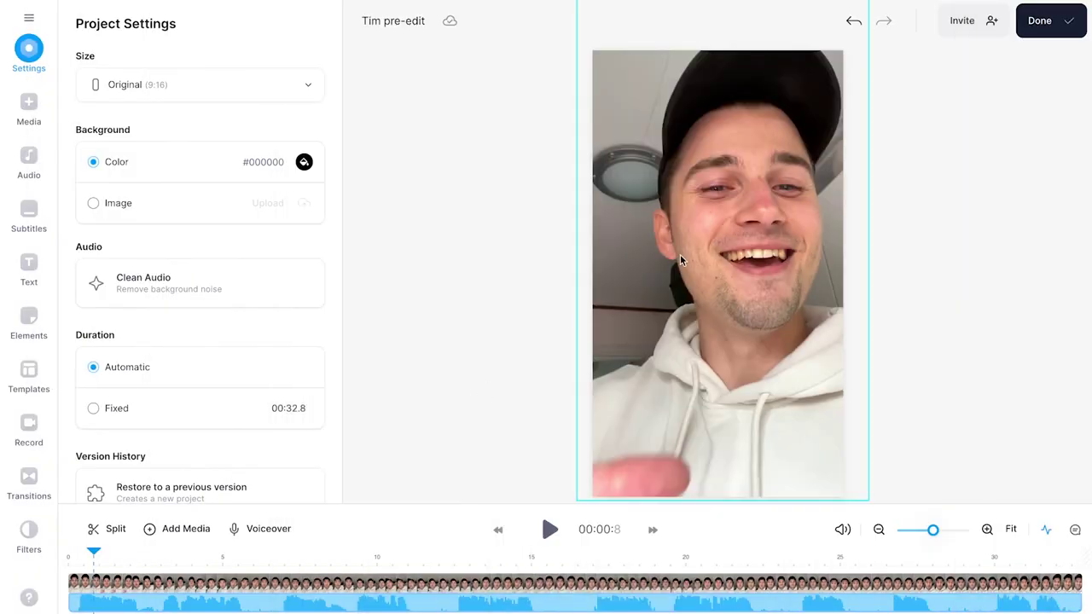
# Run Remove Silences on the selected talking-head clip from the Edit Video panel
pyautogui.click(680, 256)
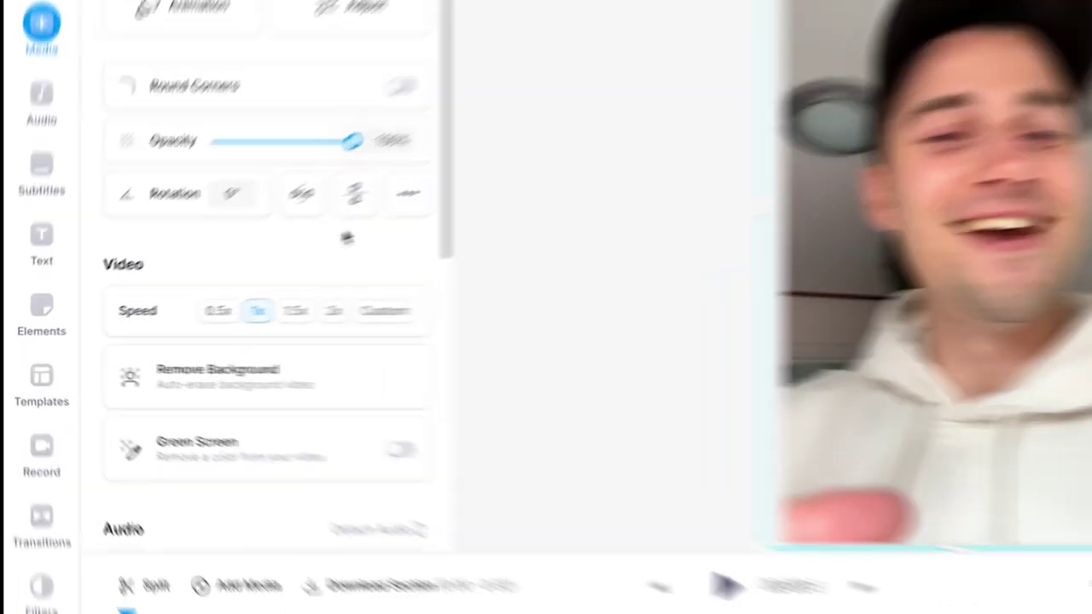
pyautogui.scroll(-4, 259, 260)
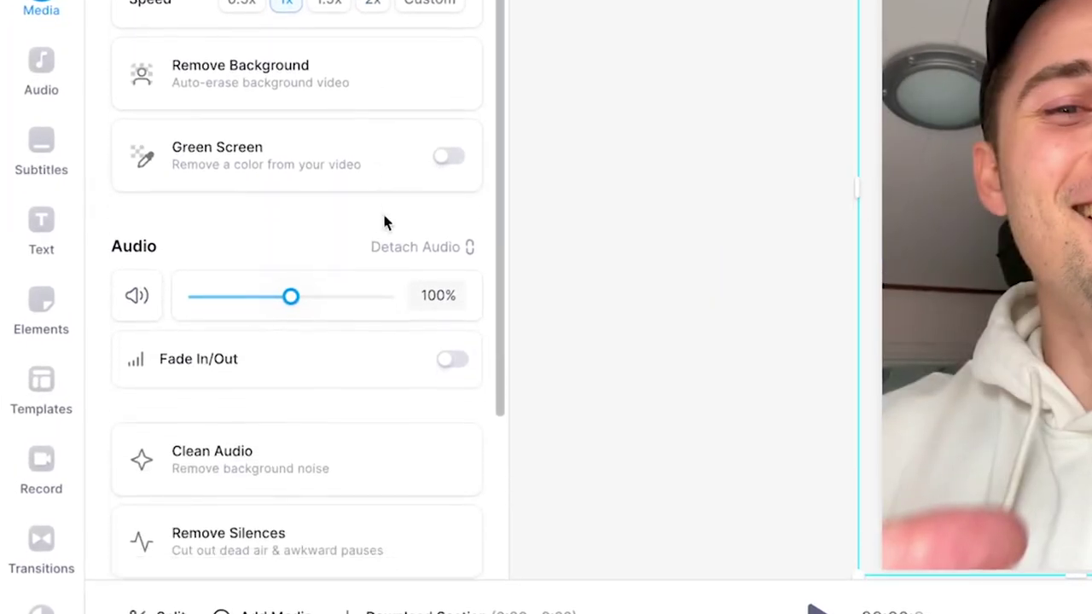
pyautogui.scroll(-5, 383, 221)
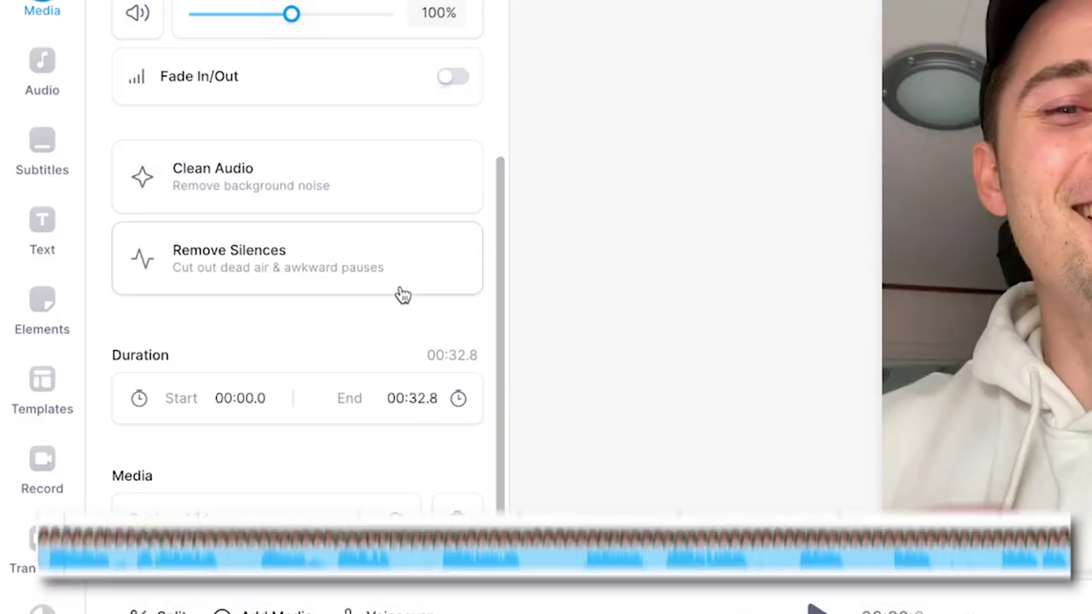
pyautogui.click(421, 268)
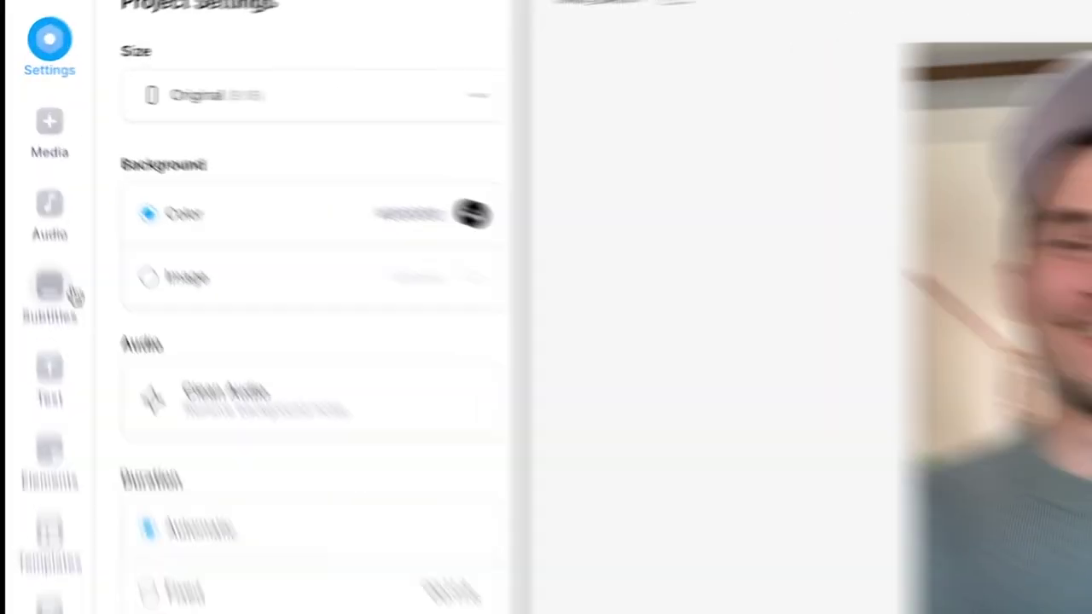
# Choose Auto Subtitle with English as the spoken language
pyautogui.click(70, 292)
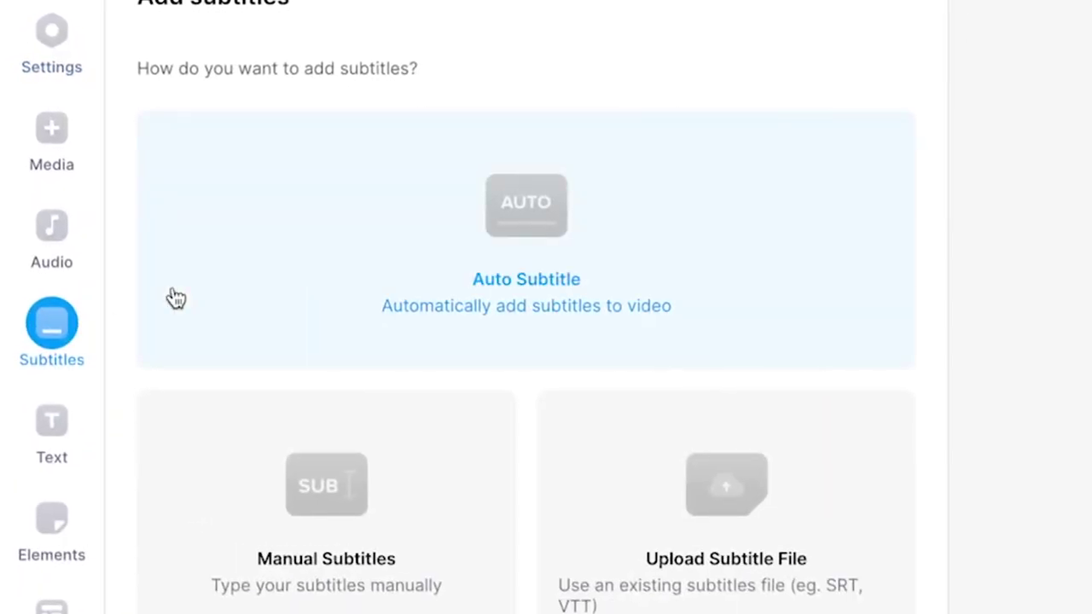
pyautogui.click(432, 252)
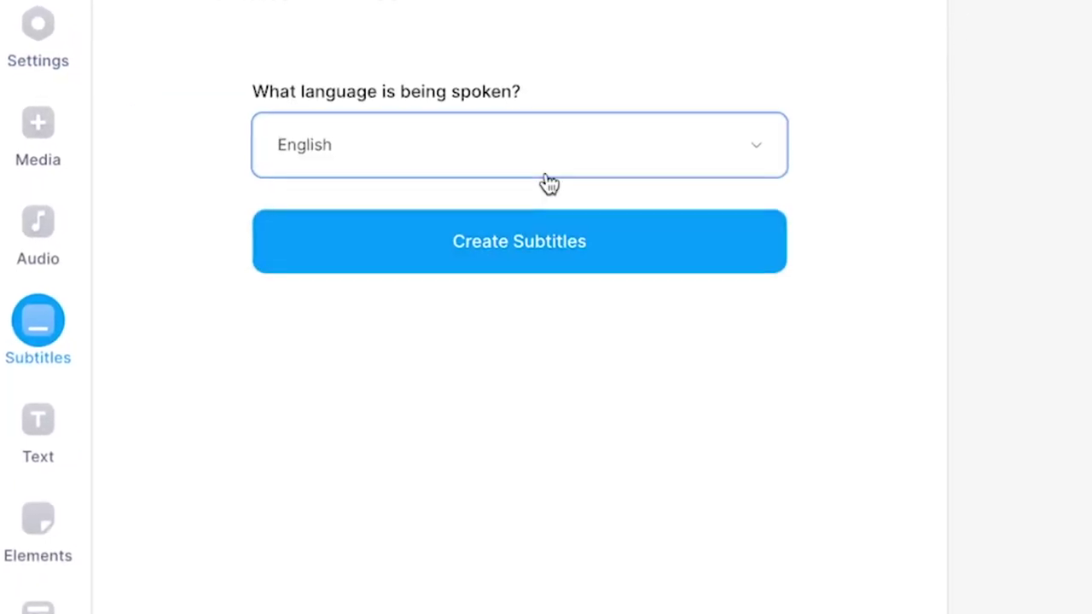
pyautogui.click(568, 146)
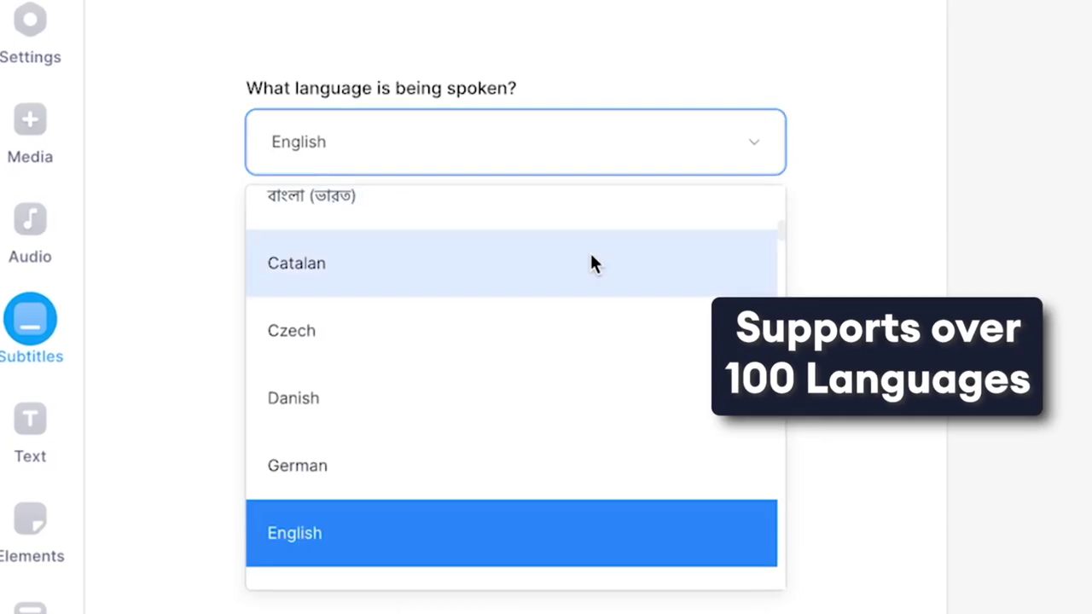
pyautogui.scroll(-5, 591, 256)
pyautogui.scroll(4, 588, 254)
pyautogui.click(358, 341)
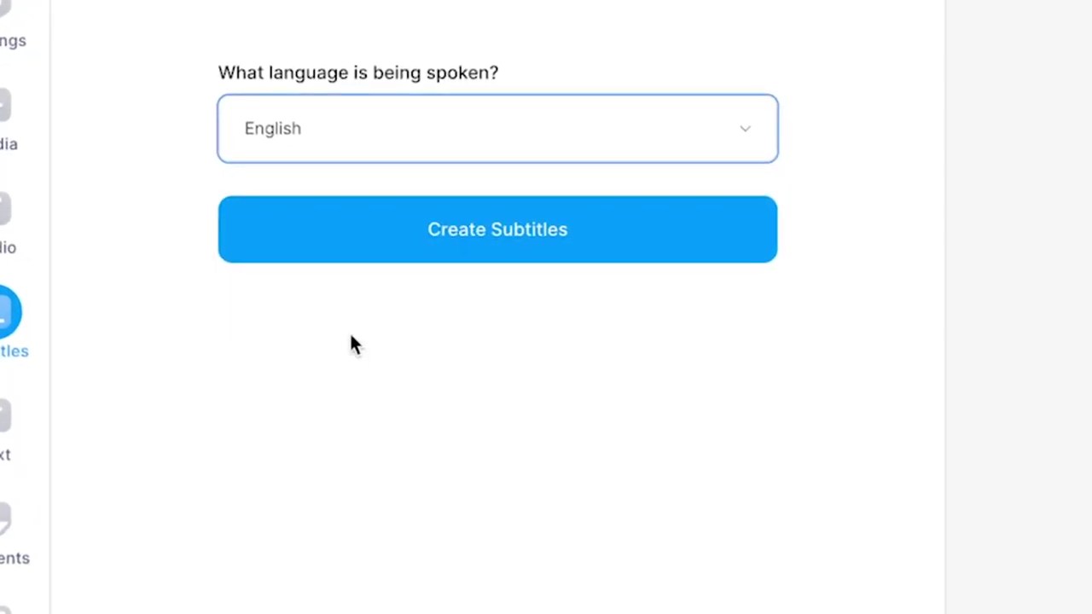
# Generate the subtitles and add a closing line reading 'Like and subscribe!'
pyautogui.click(589, 245)
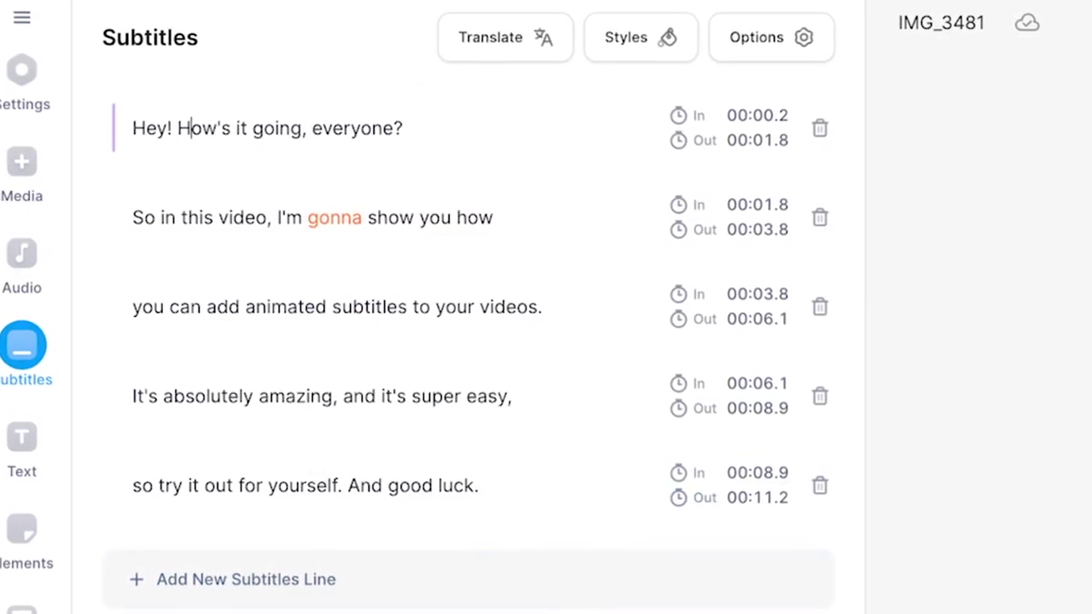
pyautogui.click(351, 588)
pyautogui.write('Li')
pyautogui.write('ke and subscribe!')
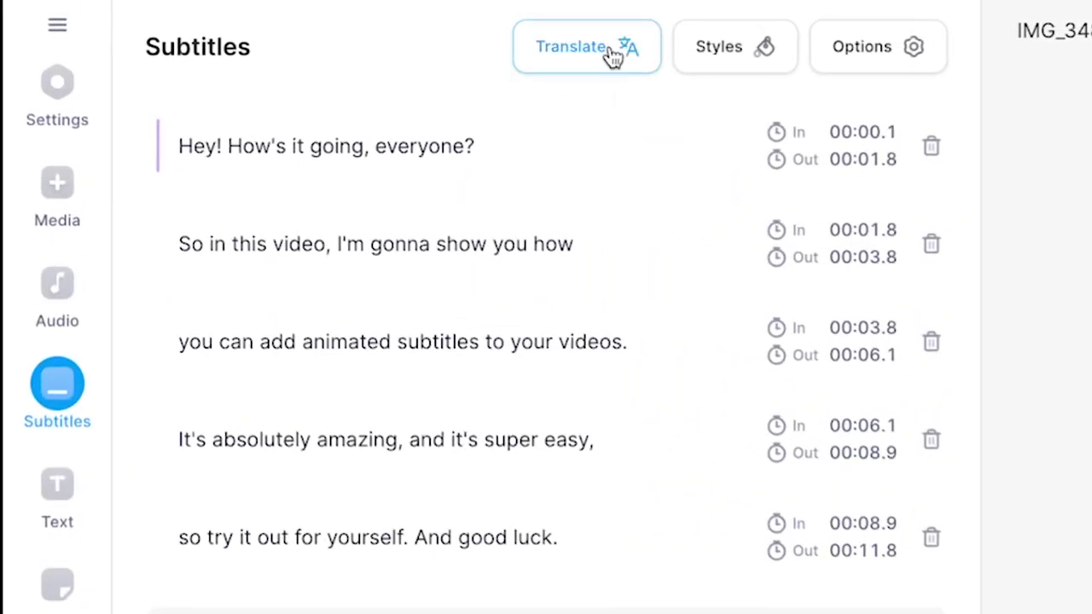
# Translate the subtitles into Dutch (Netherlands)
pyautogui.click(611, 53)
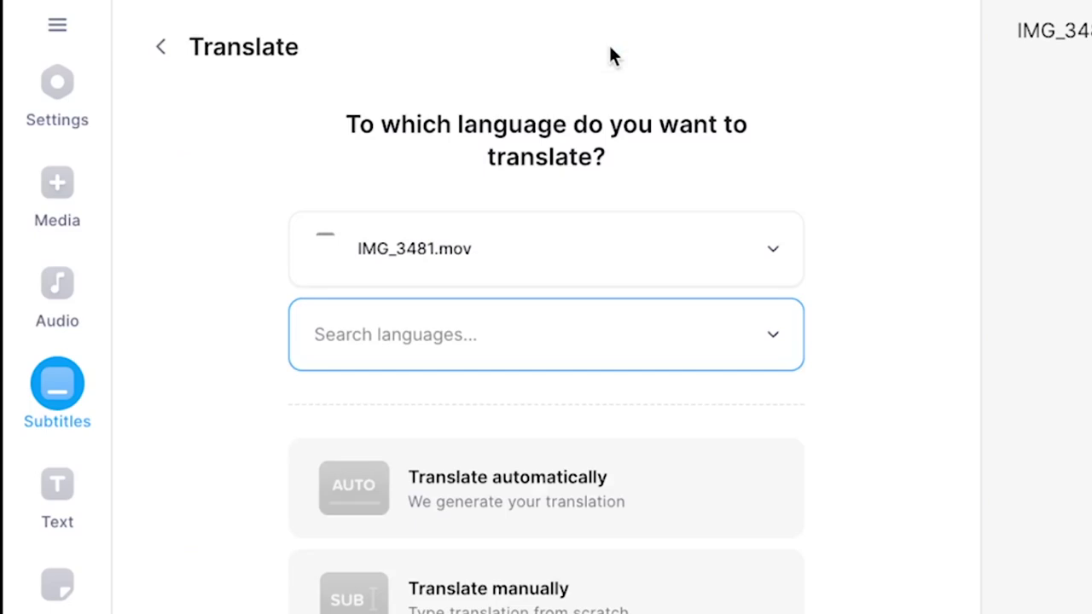
pyautogui.click(434, 341)
pyautogui.scroll(-5, 478, 443)
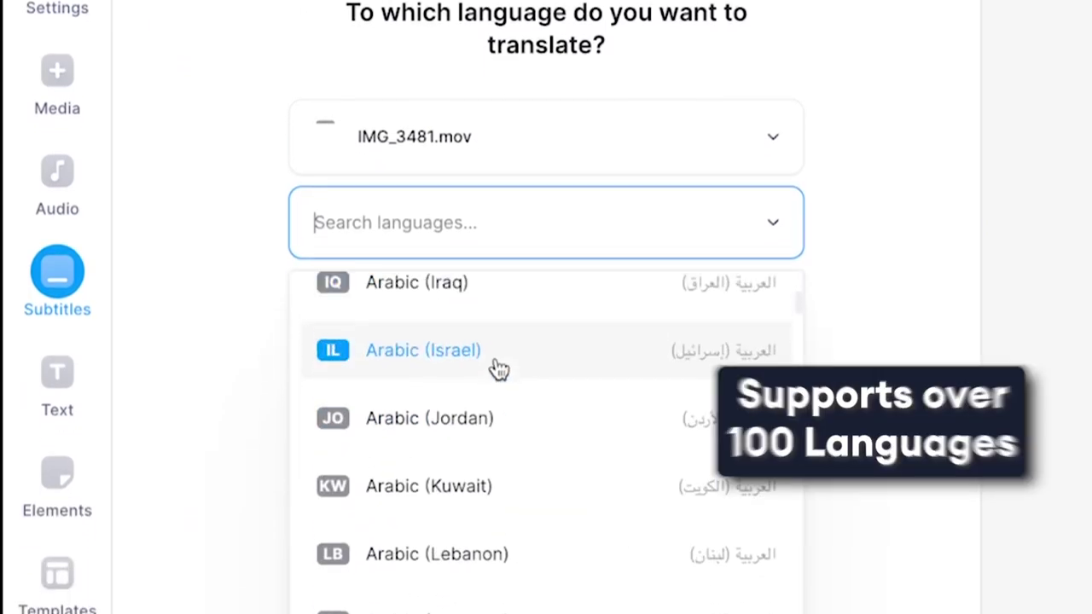
pyautogui.scroll(-10, 499, 368)
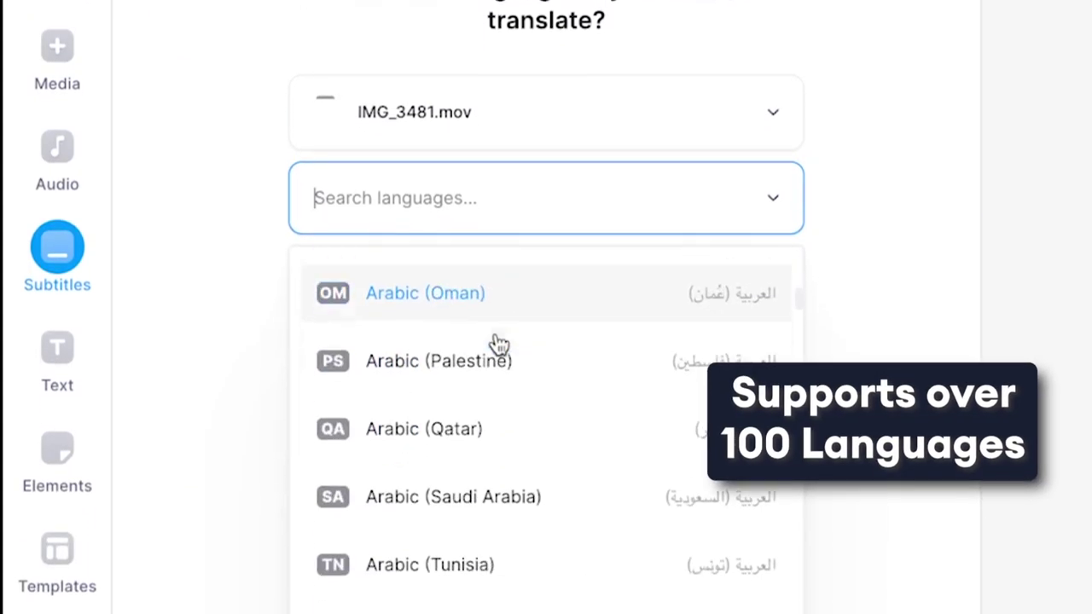
pyautogui.write('dutch')
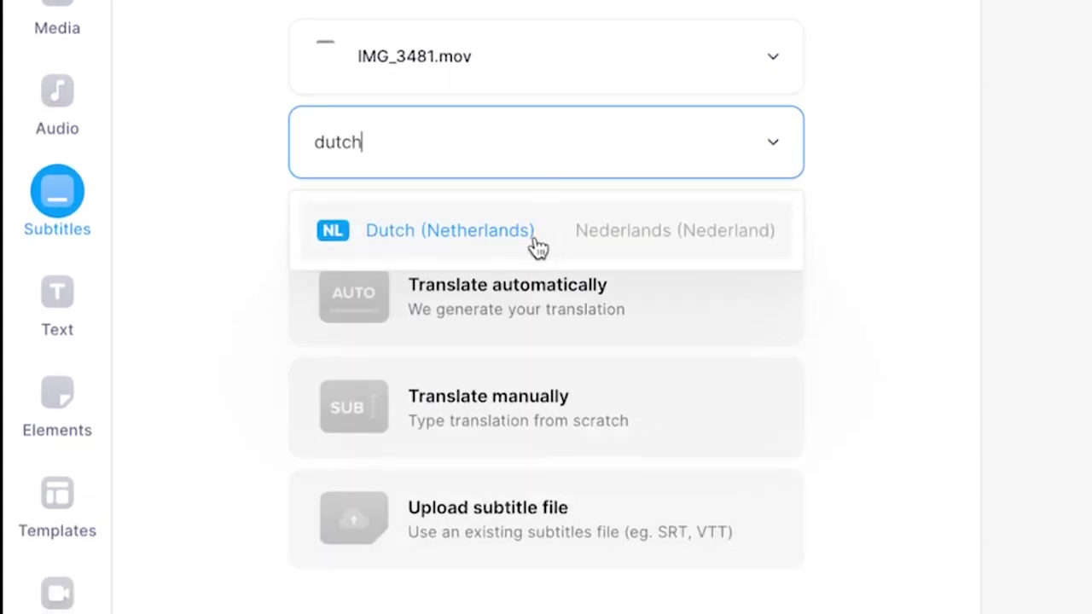
pyautogui.click(538, 246)
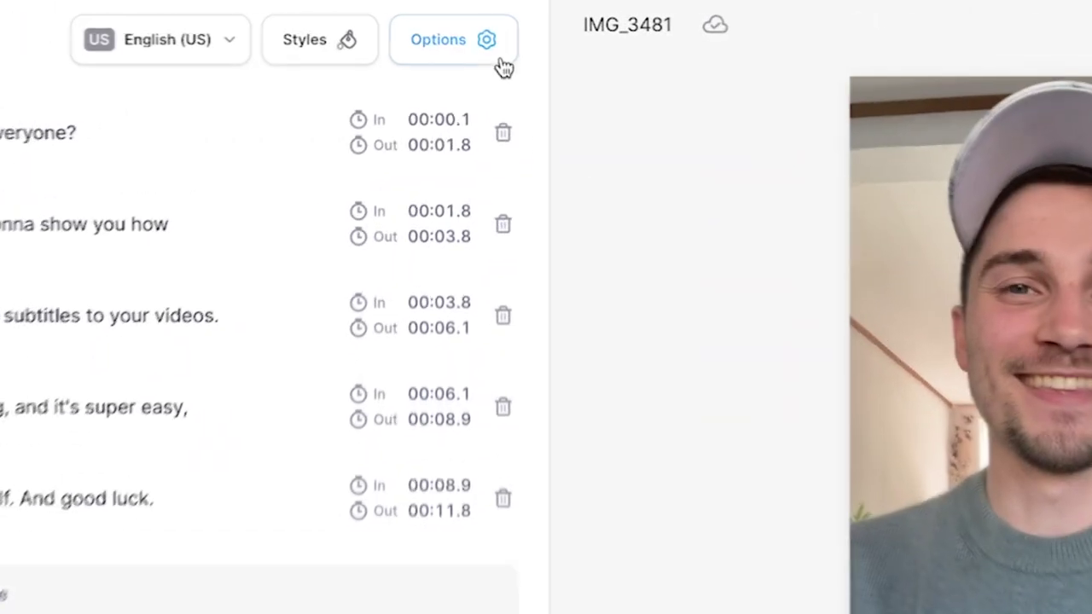
# Download the subtitles as .srt files and select the three German, English (US) and French files
pyautogui.click(483, 32)
pyautogui.moveTo(438, 105)
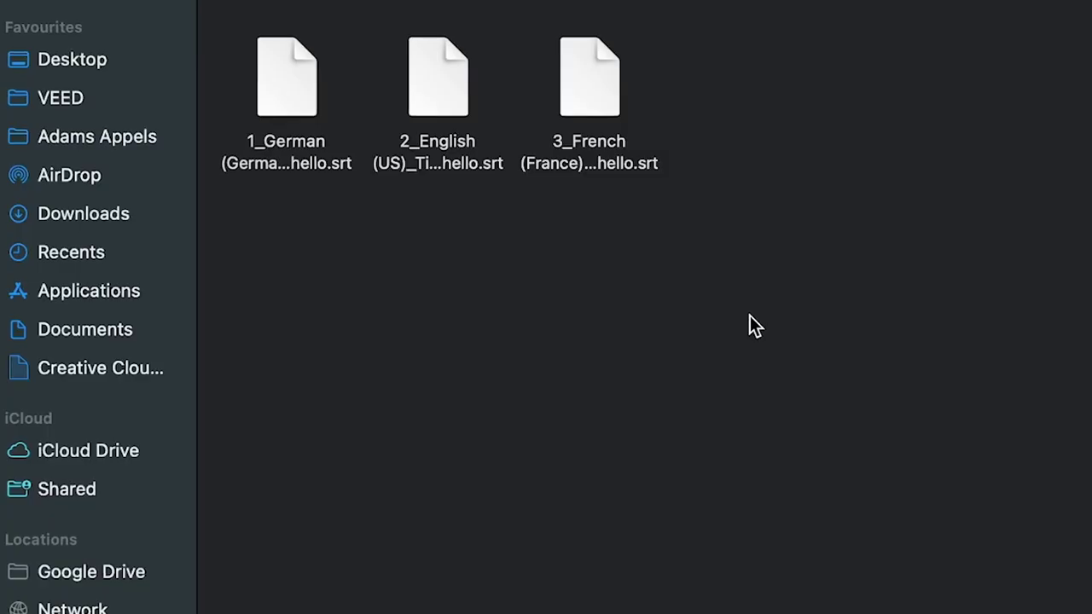
pyautogui.moveTo(751, 317); pyautogui.dragTo(711, 236)
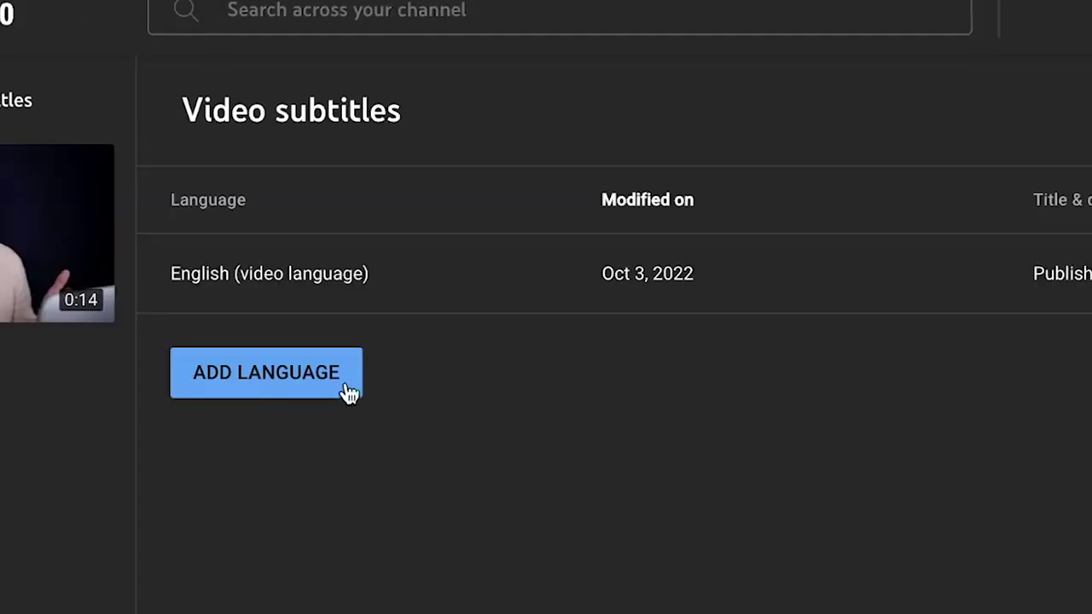
# Add French as a subtitle language in YouTube Studio and start uploading its caption file
pyautogui.click(350, 392)
pyautogui.scroll(-10, 739, 266)
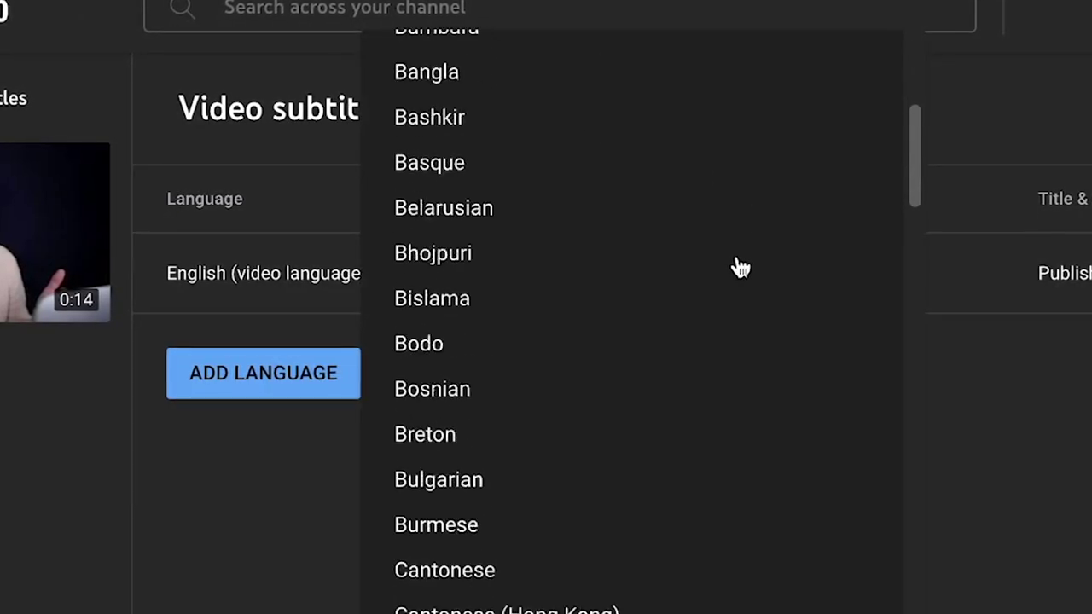
pyautogui.scroll(-4, 741, 266)
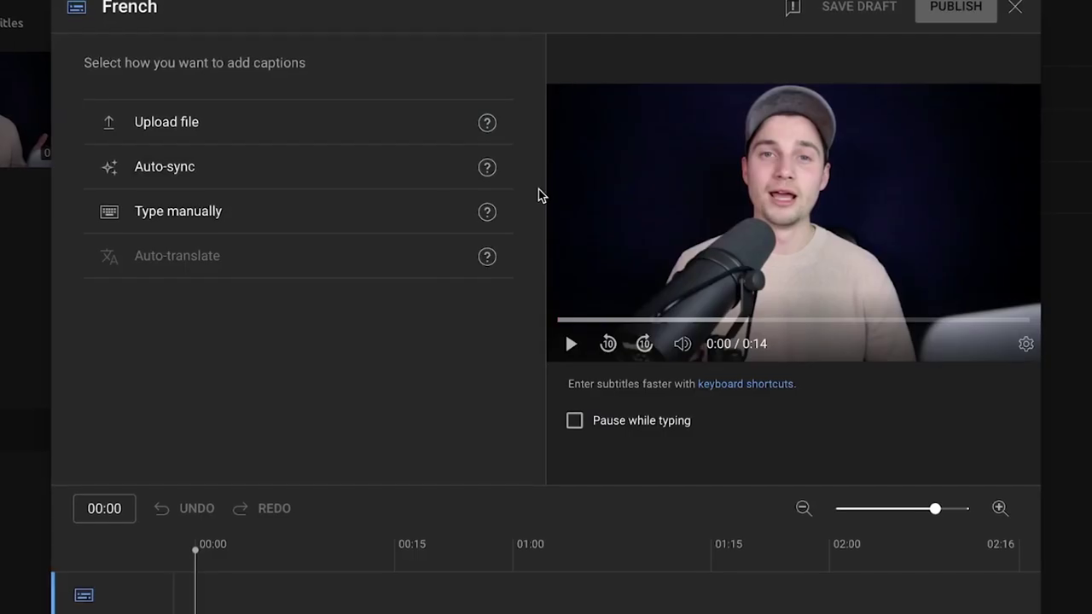
pyautogui.click(317, 128)
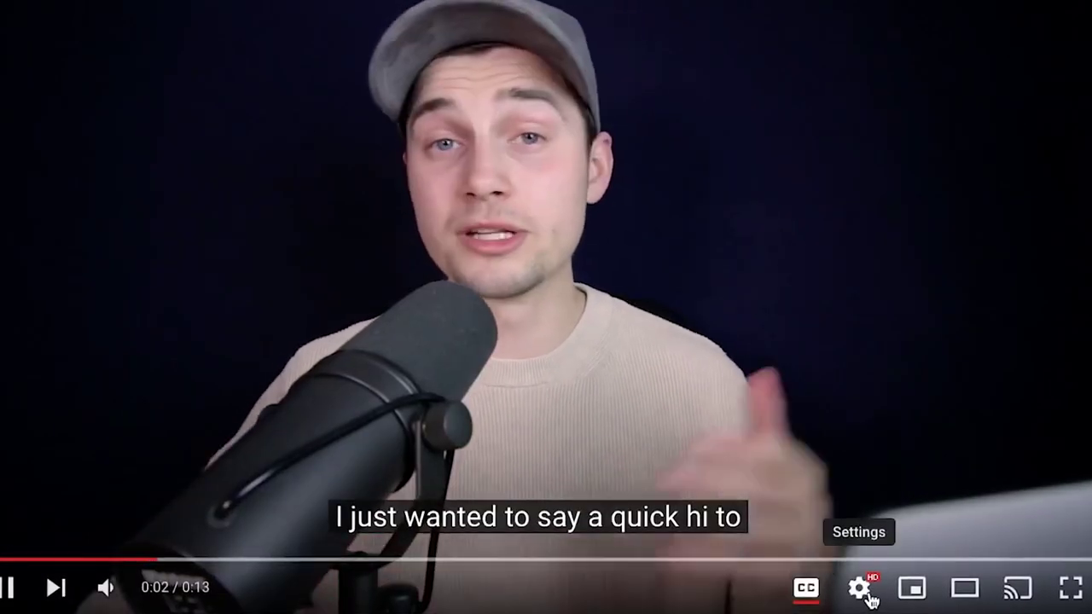
# Switch the player's Subtitles/CC to French, then to German
pyautogui.click(868, 598)
pyautogui.click(983, 469)
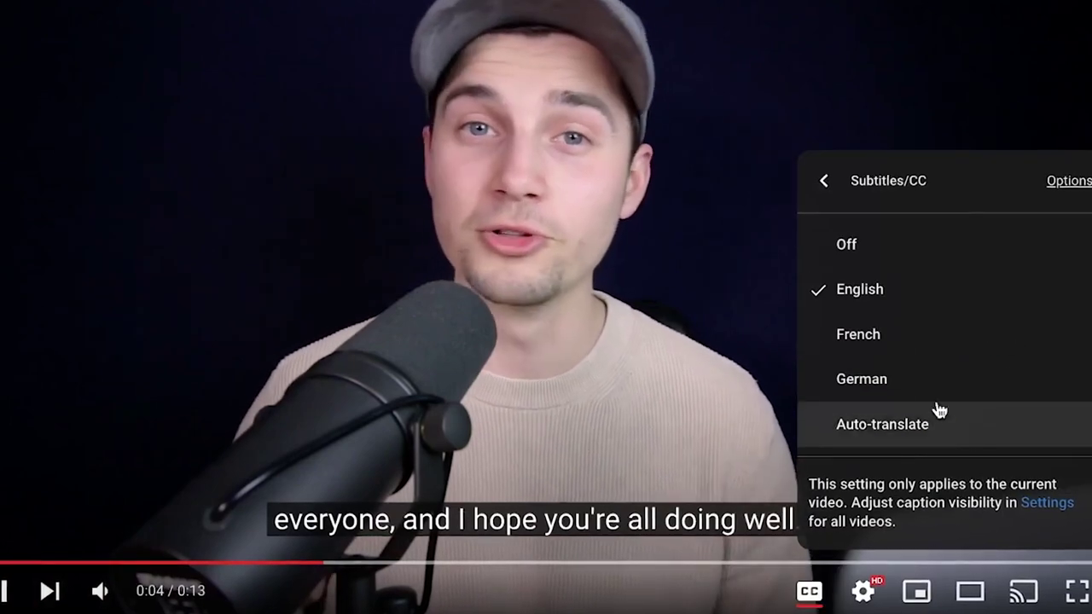
pyautogui.click(858, 333)
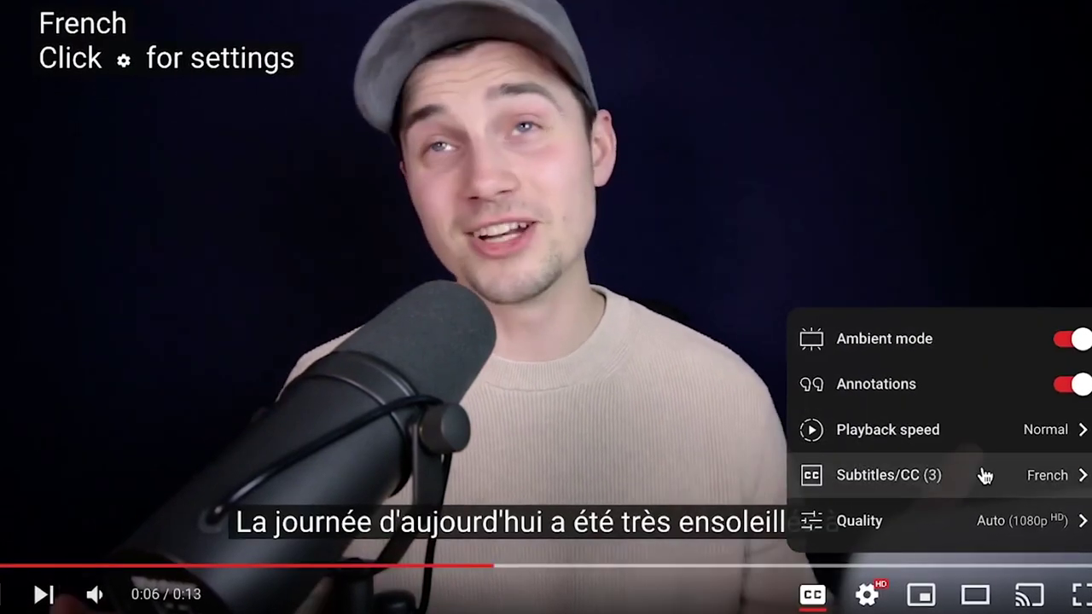
pyautogui.click(985, 475)
pyautogui.click(986, 388)
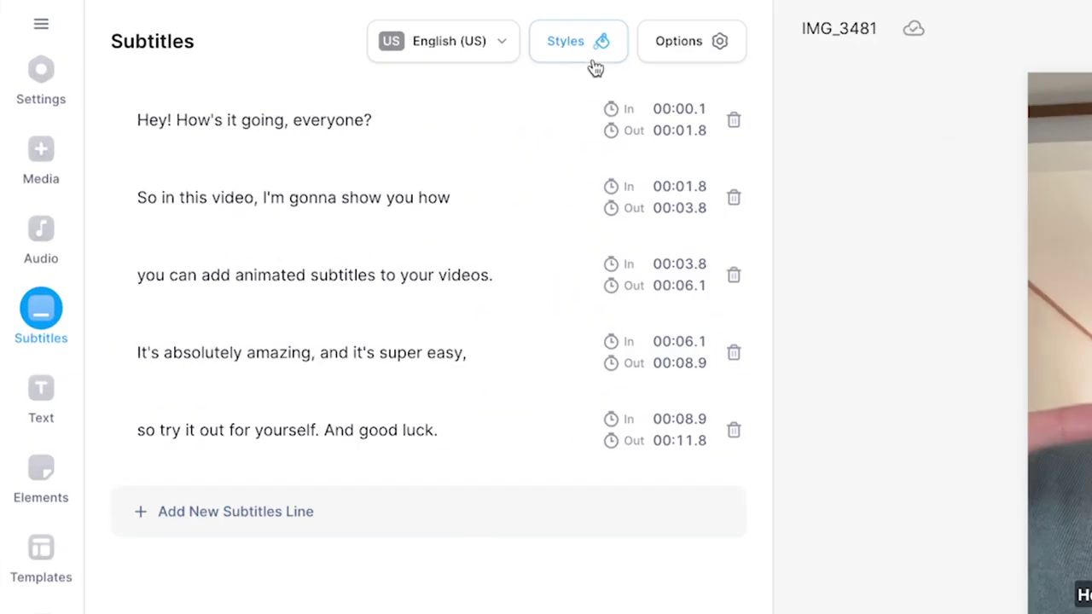
# Apply a Preset styles caption style, giving bold yellow capital subtitles
pyautogui.click(597, 66)
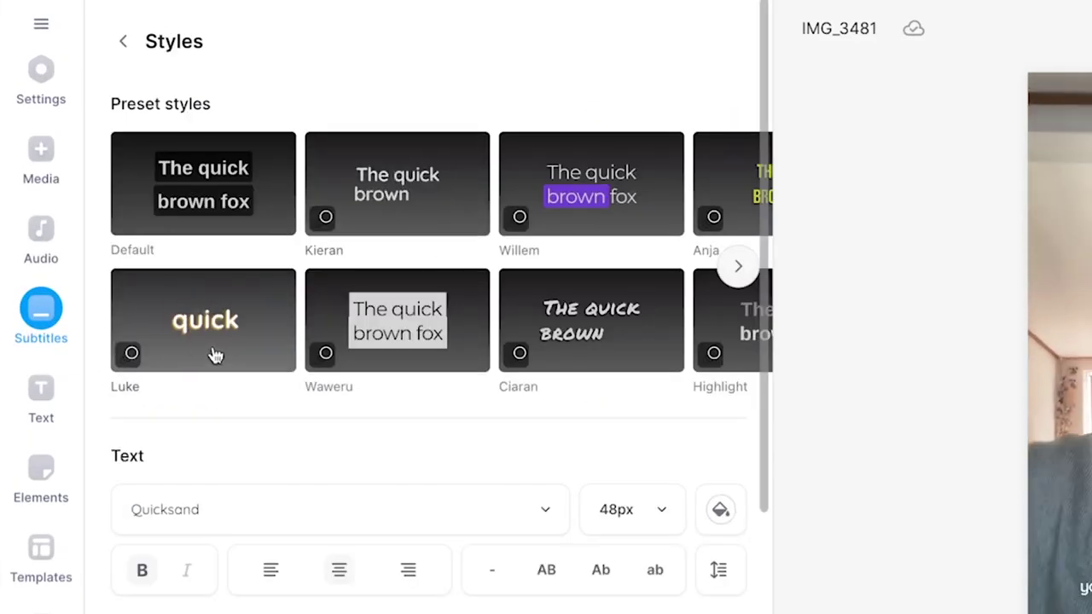
pyautogui.click(395, 310)
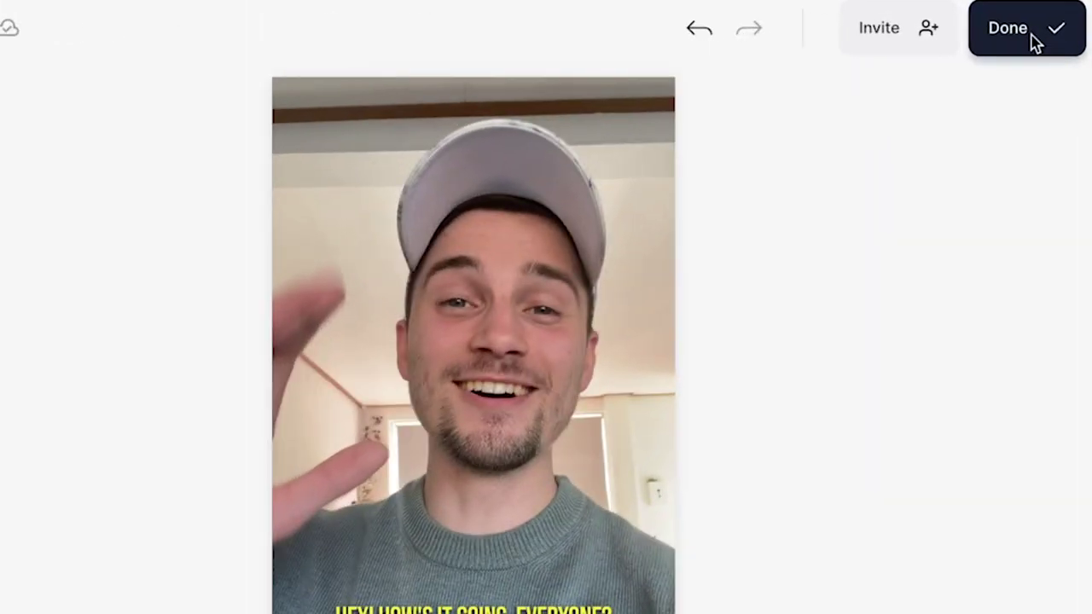
# Export the IMG_3481 video in HD and choose Download
pyautogui.click(1034, 41)
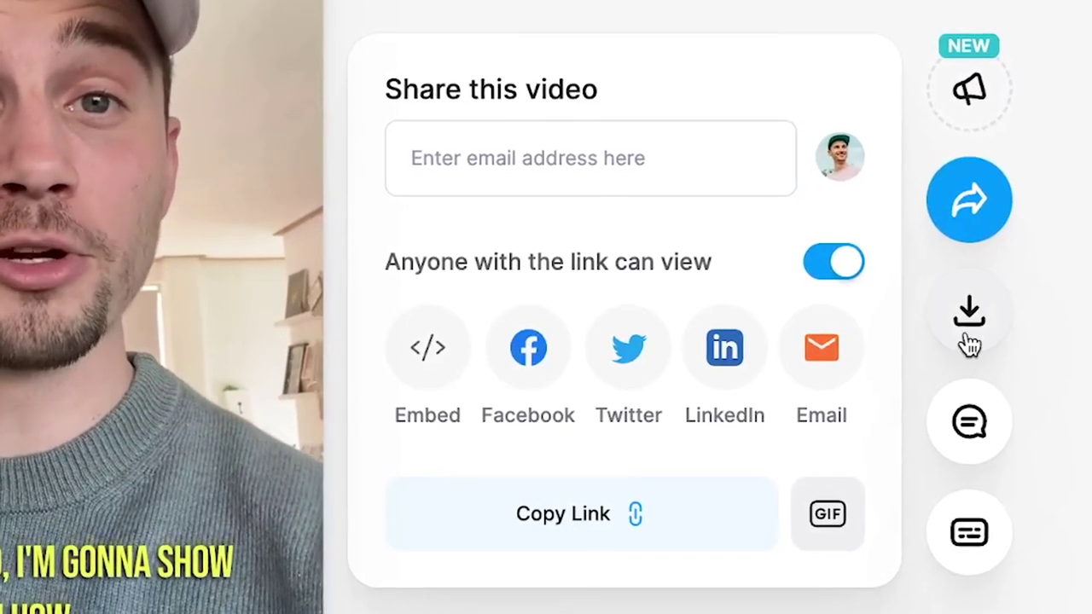
pyautogui.click(970, 341)
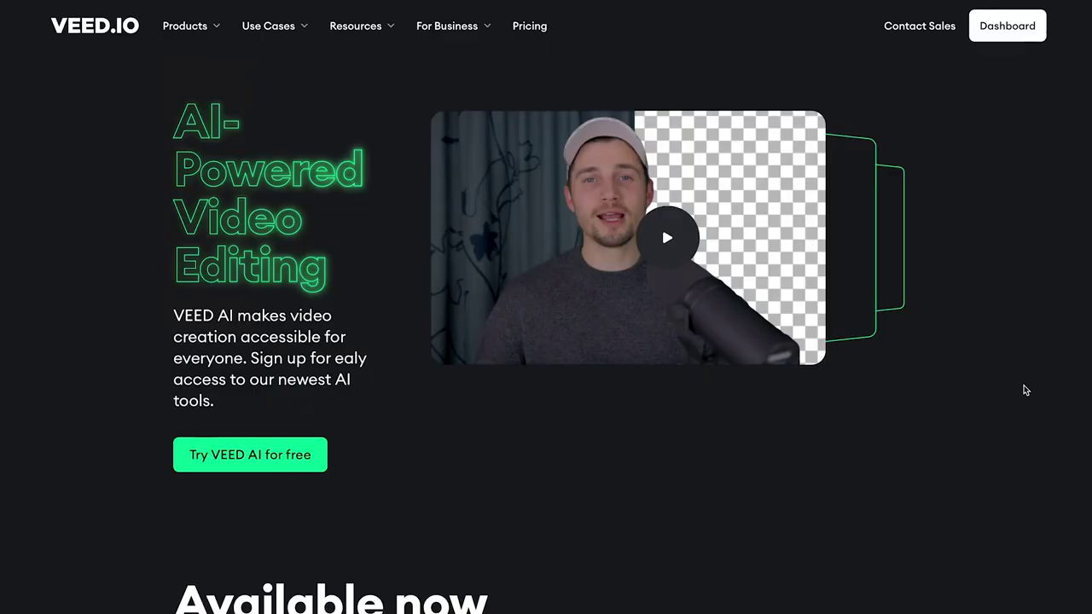
# Apply Clean Audio from the Media settings' Audio section to the clip
pyautogui.scroll(-9, 1024, 384)
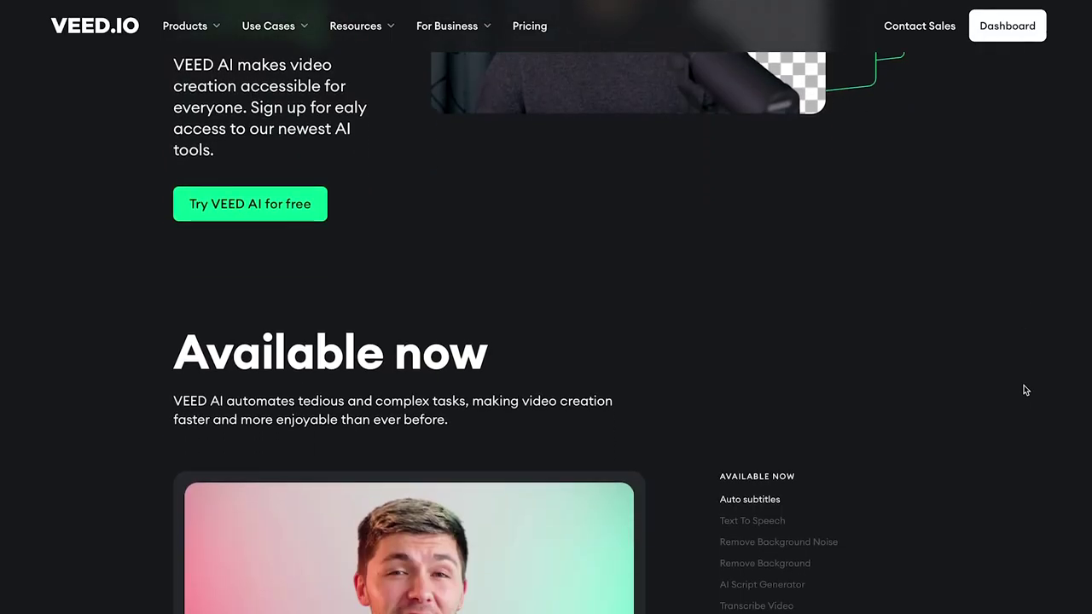
pyautogui.scroll(-9, 1024, 385)
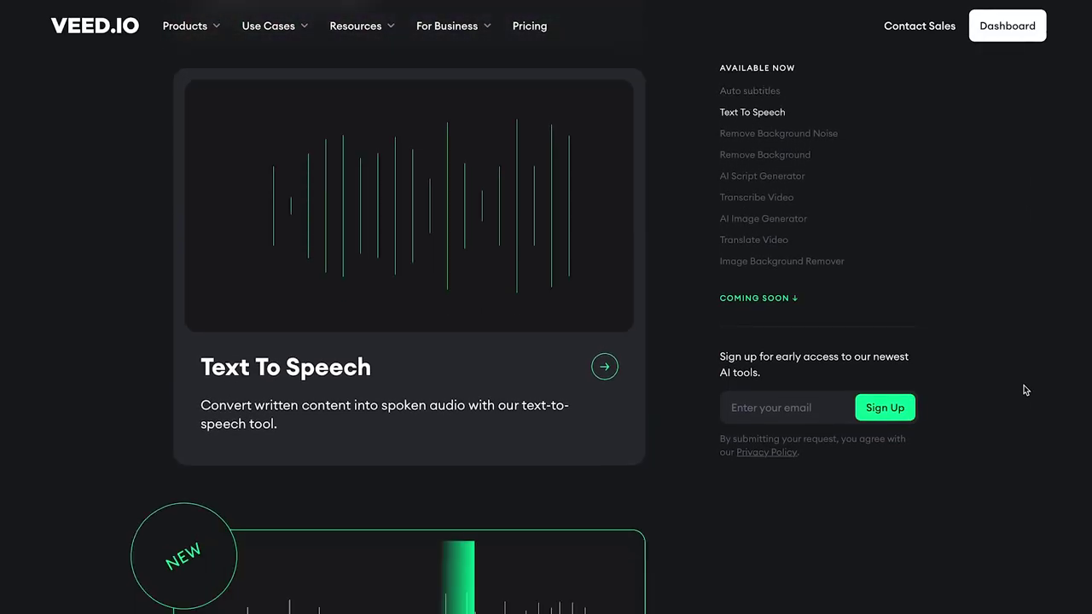
pyautogui.scroll(-9, 1024, 390)
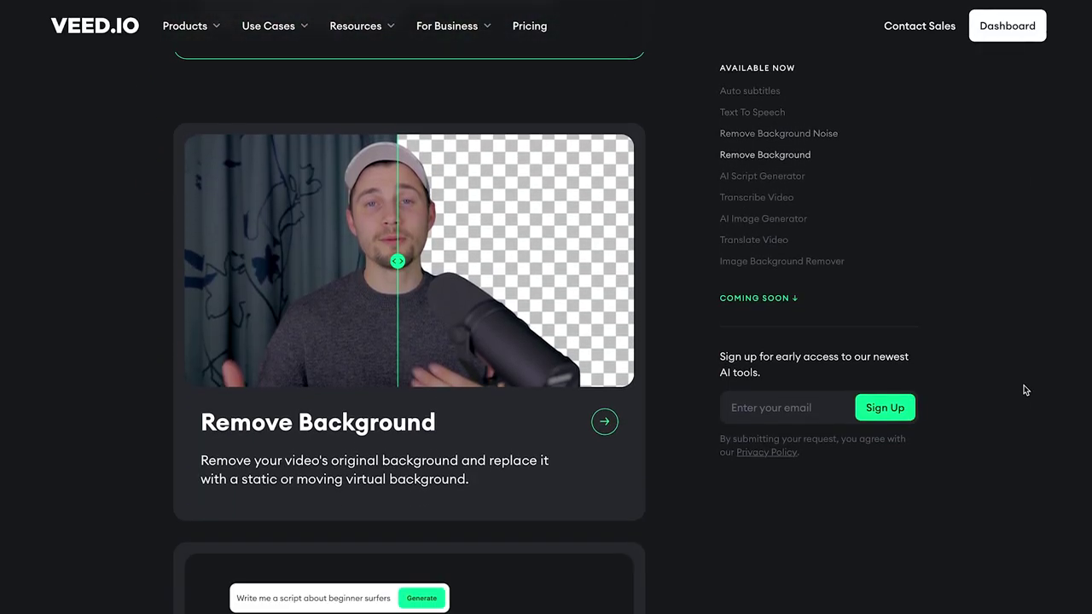
pyautogui.scroll(-7, 1024, 390)
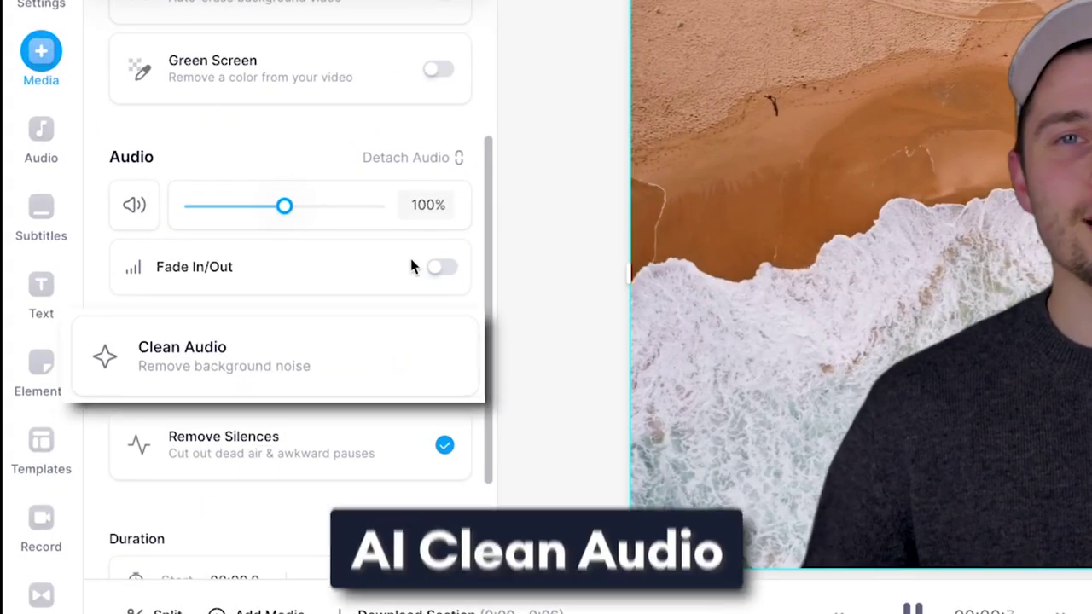
pyautogui.click(314, 344)
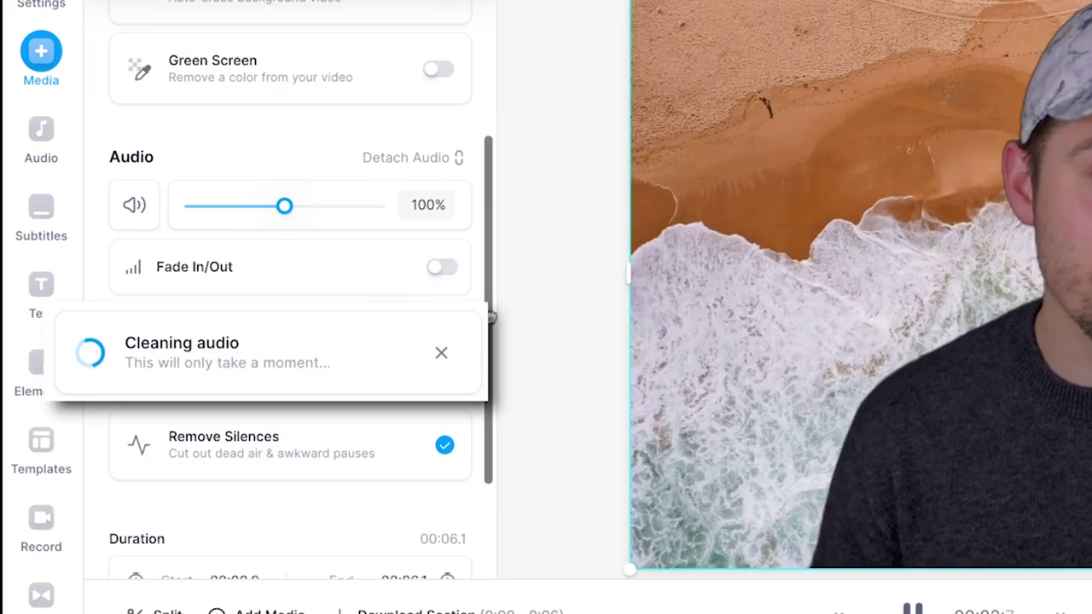